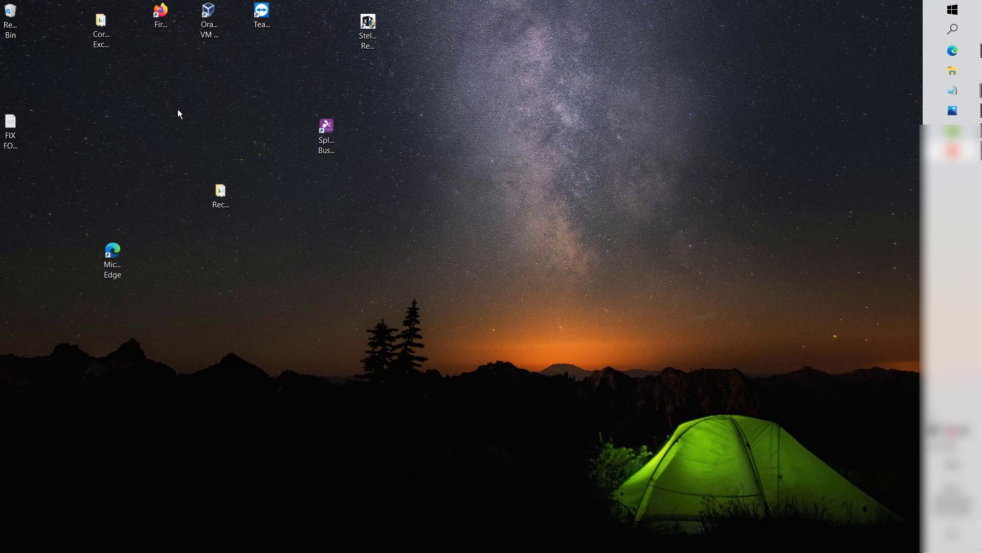
Step: View the screenshot of the problem desktop, then close the photo viewer
scroll(173, 150, up, 6)
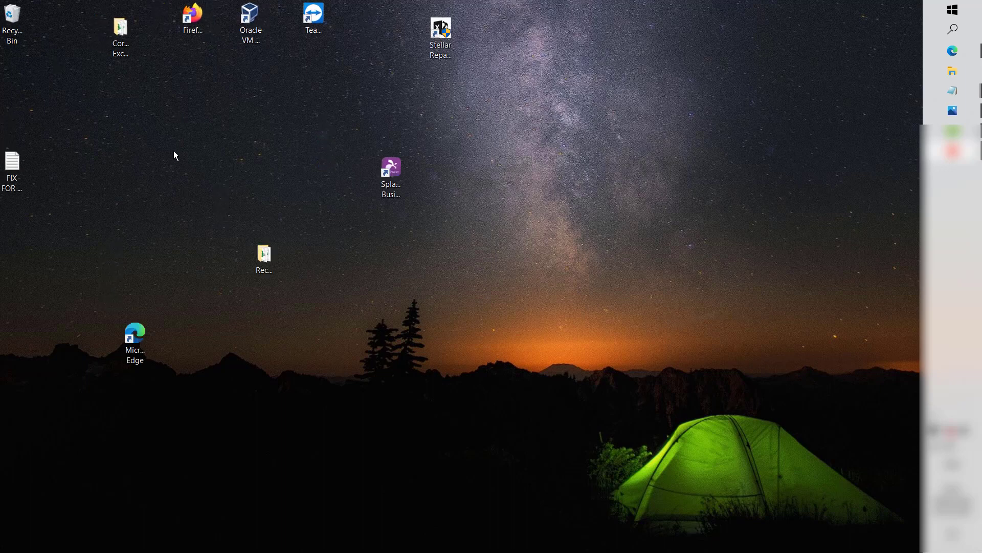
scroll(173, 150, down, 7)
click(952, 110)
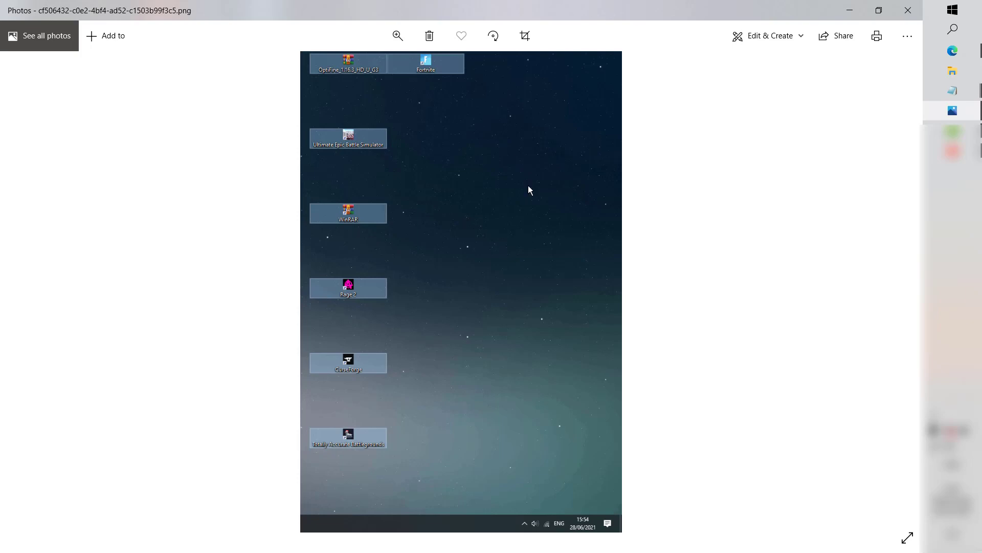
click(843, 14)
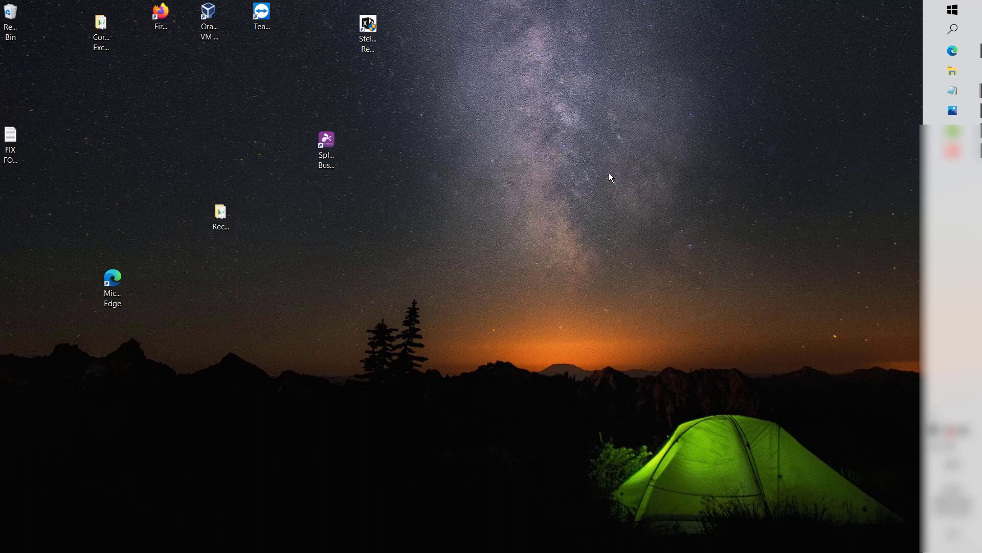
Step: Search Windows for 'regedit' and launch Registry Editor
click(955, 29)
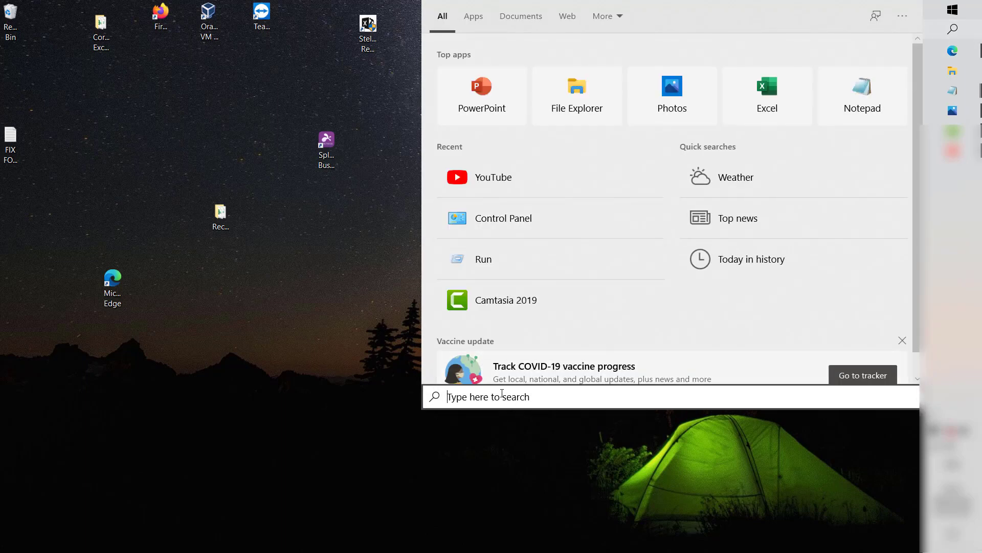
text(regedi)
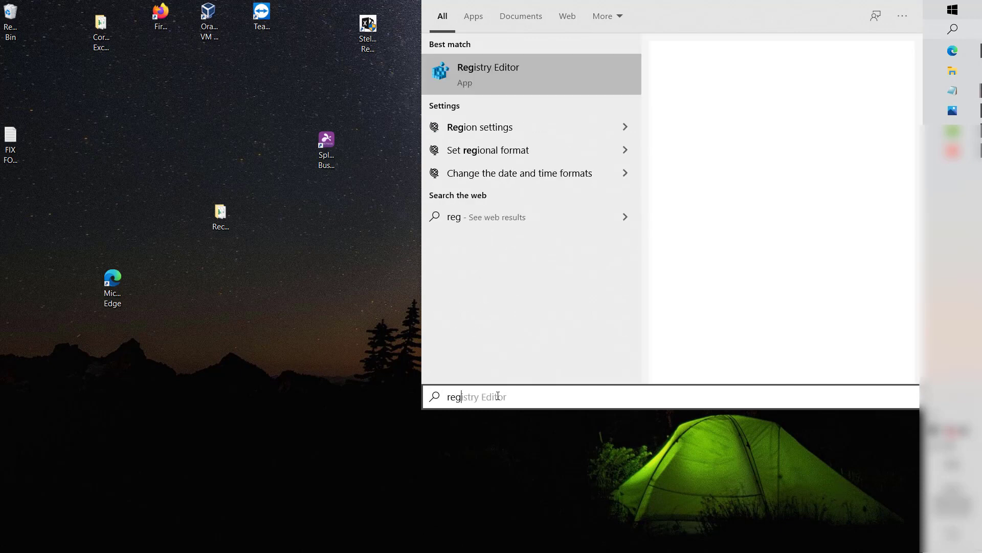
text(t)
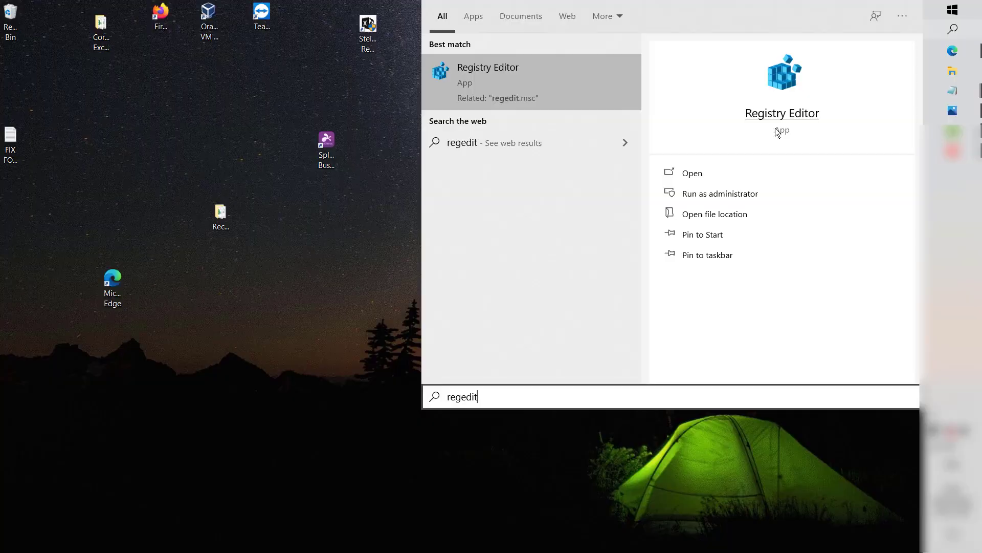
click(776, 128)
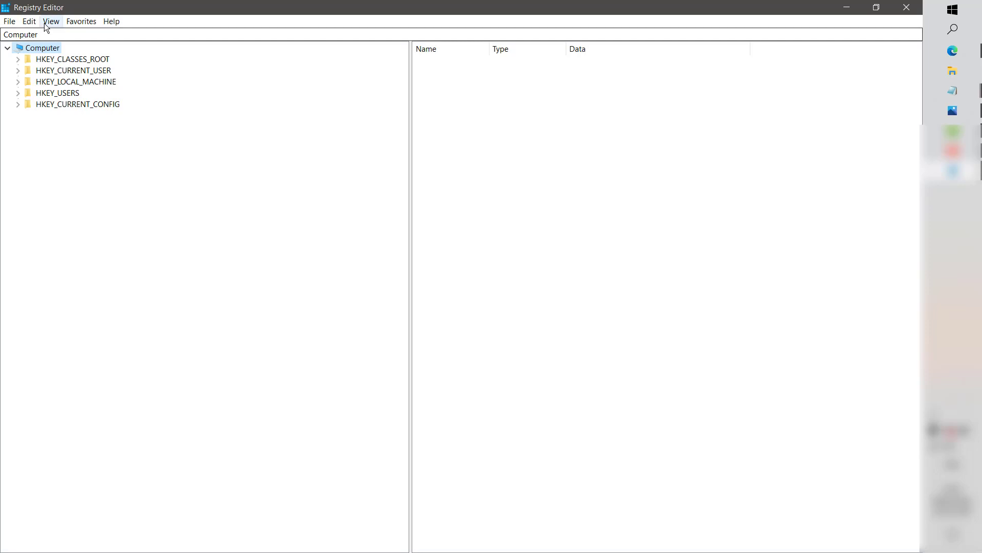
Step: Turn the Address Bar off and back on from the View menu
click(48, 21)
click(72, 35)
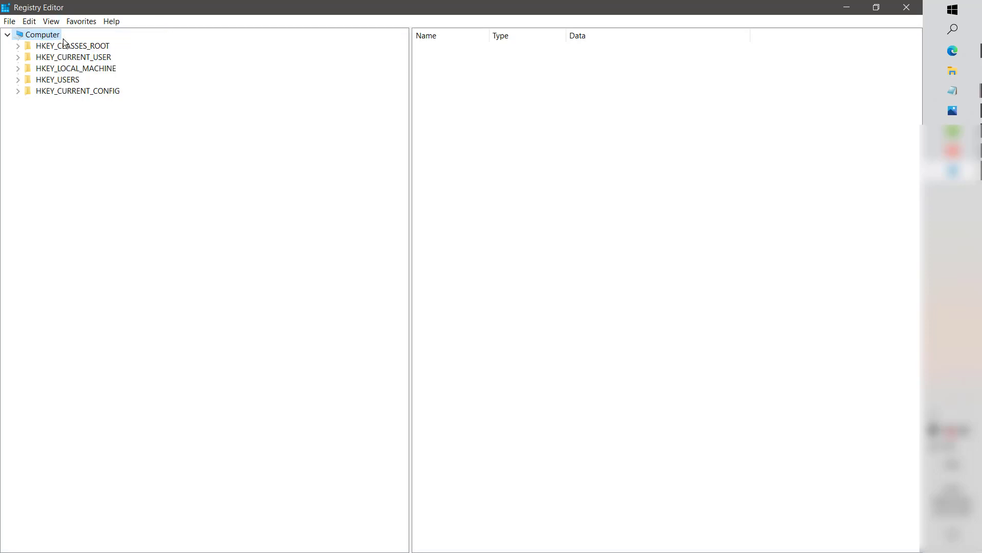
click(48, 23)
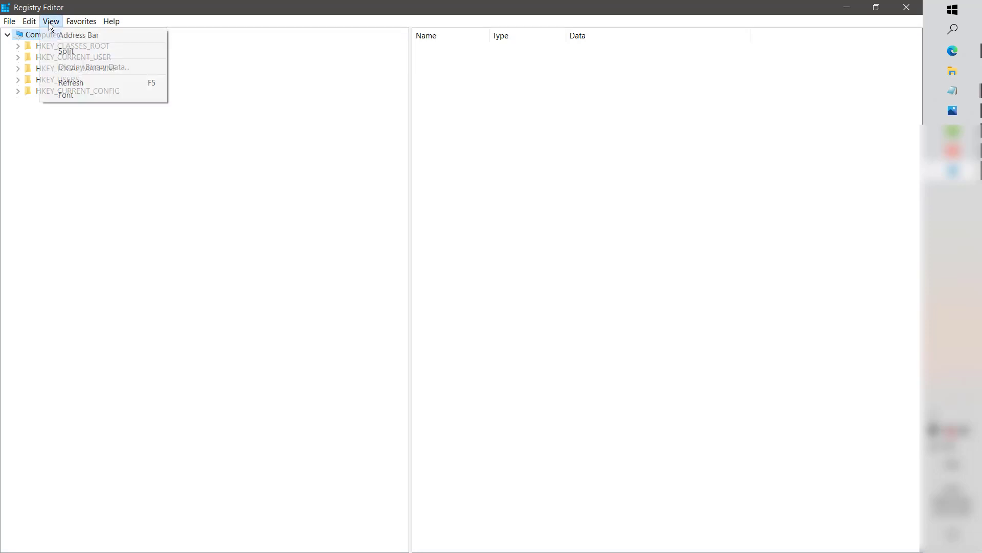
click(72, 34)
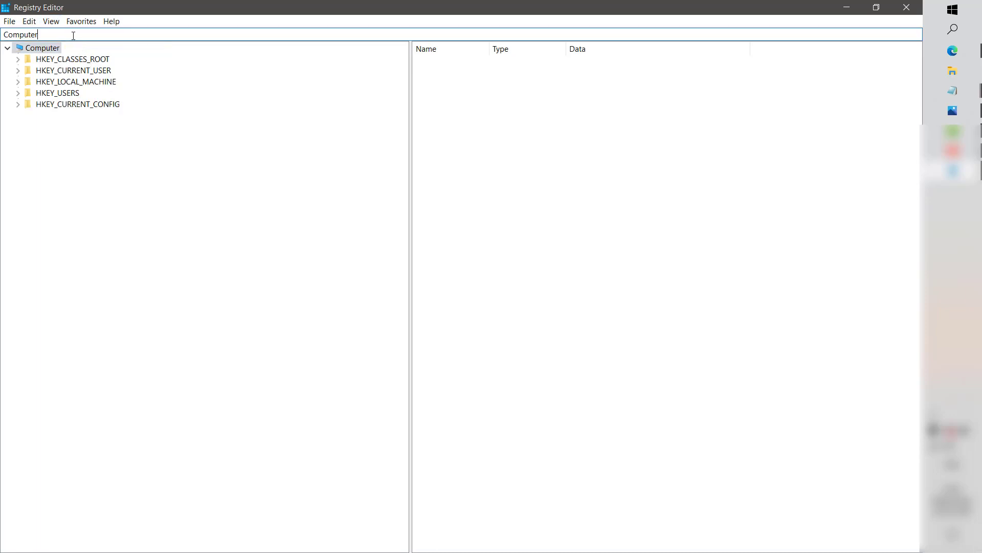
Step: Replace 'Computer' in the address bar with HKEY_CURRENT_USER\Control Panel\Desktop\WindowMetrics and go there
drag(37, 35, 1, 34)
key(BackSpace)
text(HKEY_CURRENT_USER\Control Panel\Desktop\WindowMetrics)
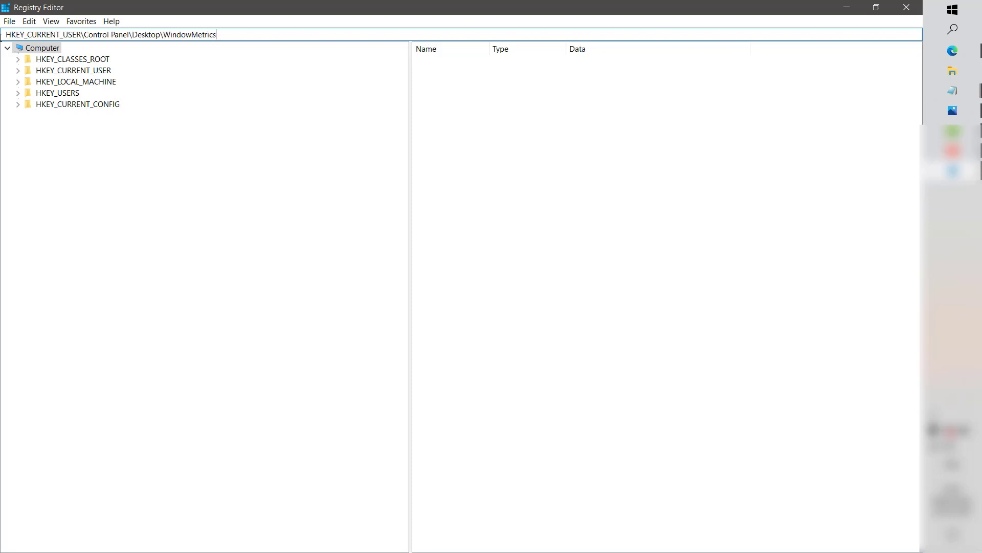
text(HKEY_CURRENT_USER\Control Panel\Desktop\WindowMetrics)
key(ctrl+a)
text(HKEY_CURRENT_USER\Control Panel\Desktop\WindowMetrics)
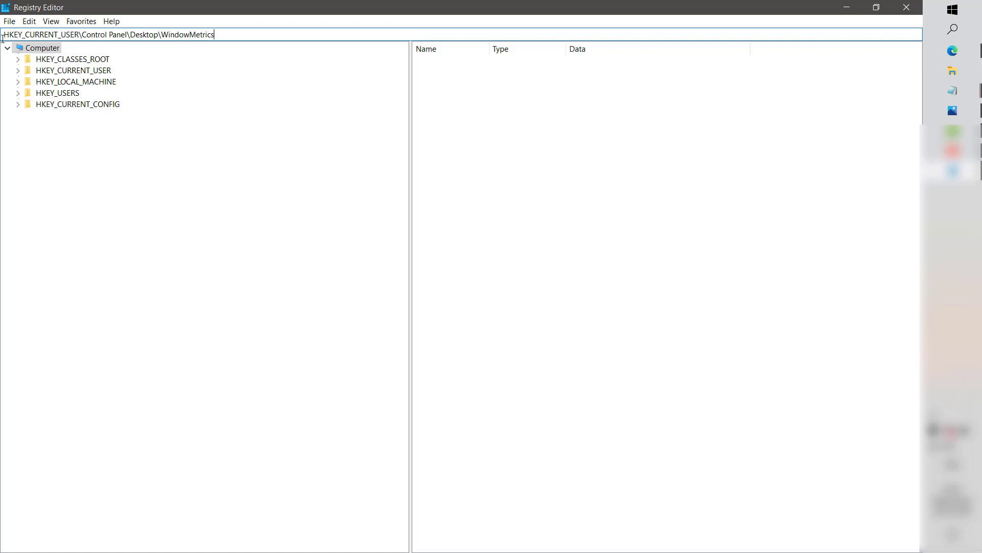
key(Return)
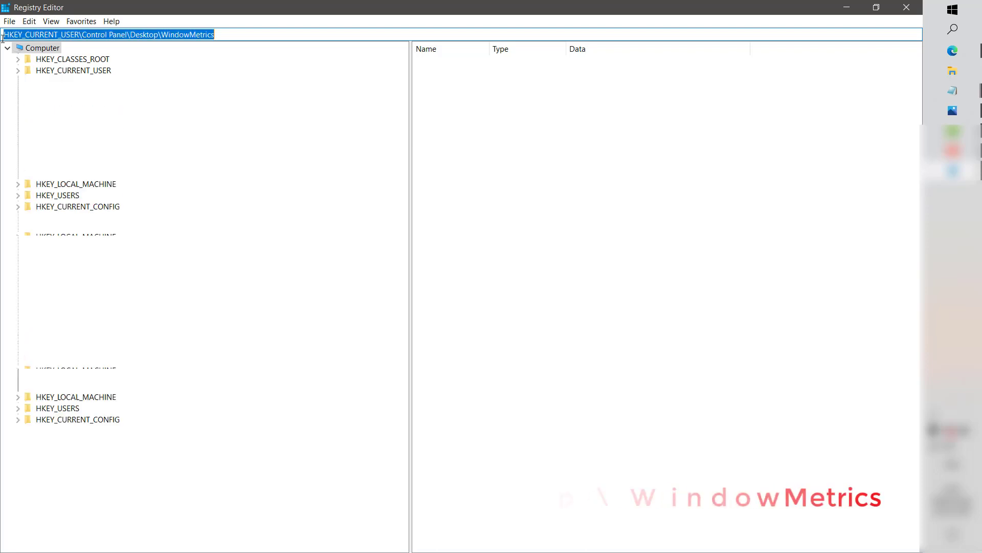
Step: Expand HKEY_CURRENT_USER, Control Panel and Desktop, then select WindowMetrics to list IconSpacing and IconVerticalSpacing
click(18, 71)
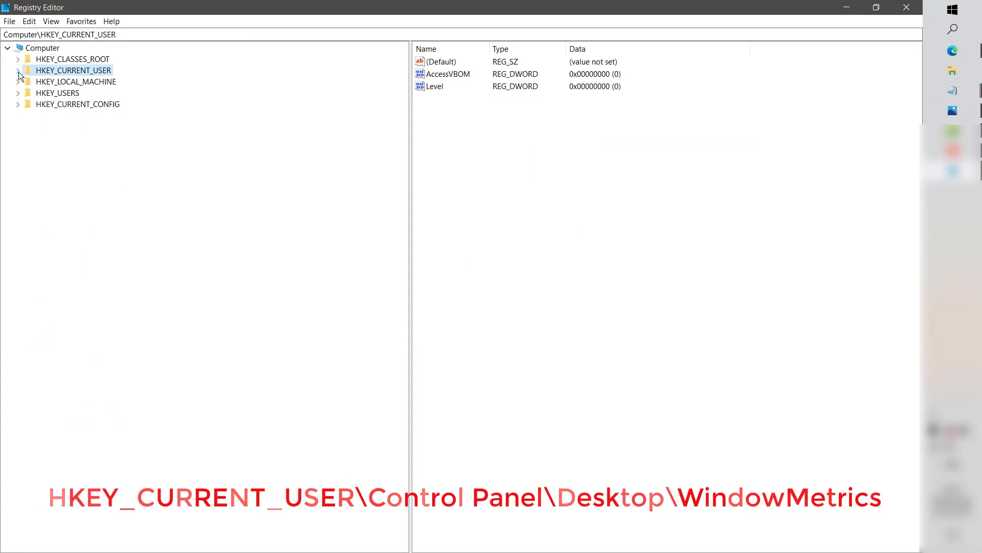
click(17, 71)
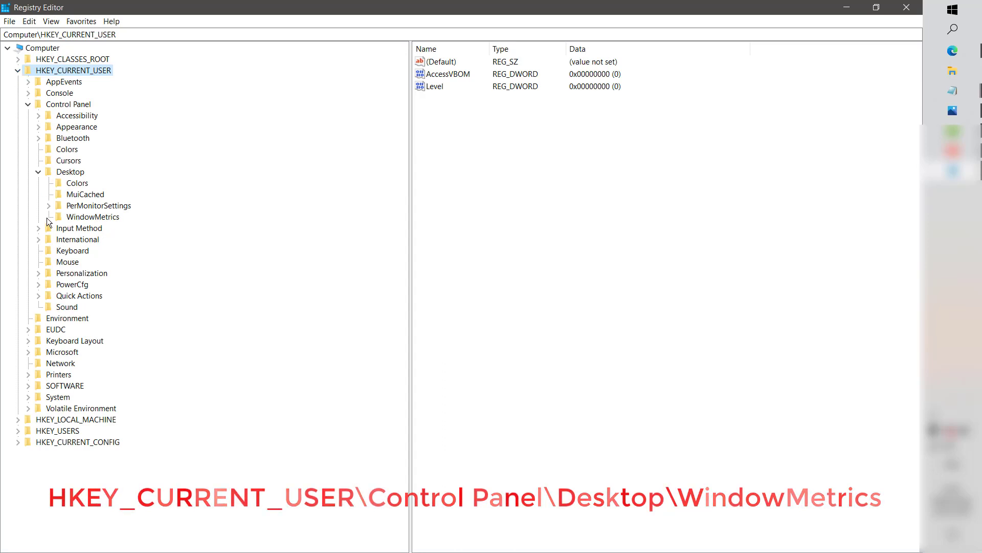
click(38, 172)
click(29, 103)
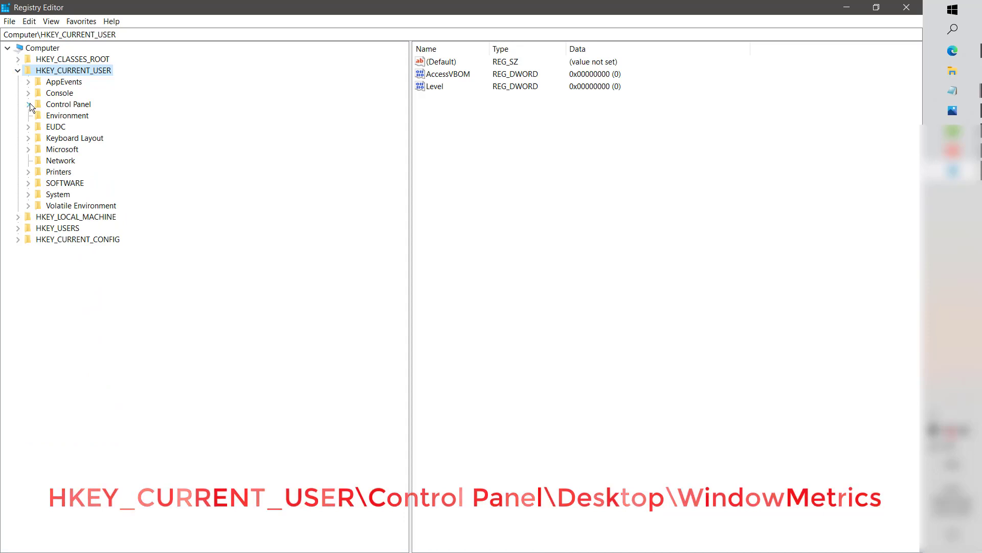
click(30, 103)
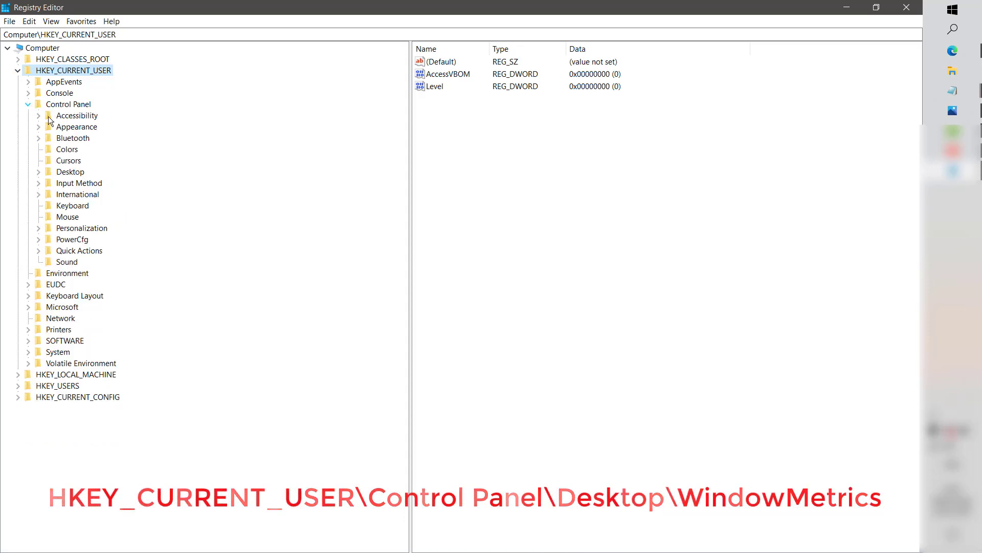
click(37, 172)
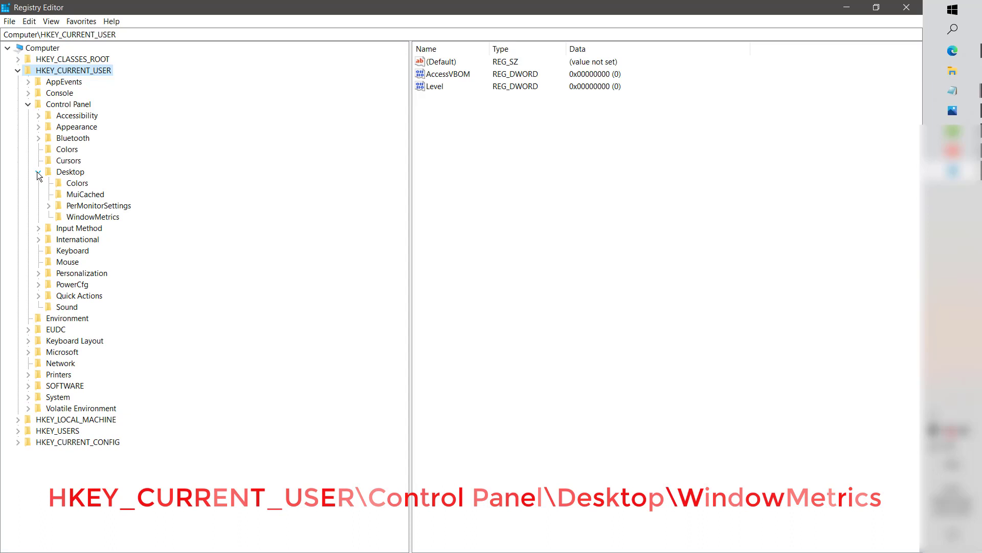
click(84, 218)
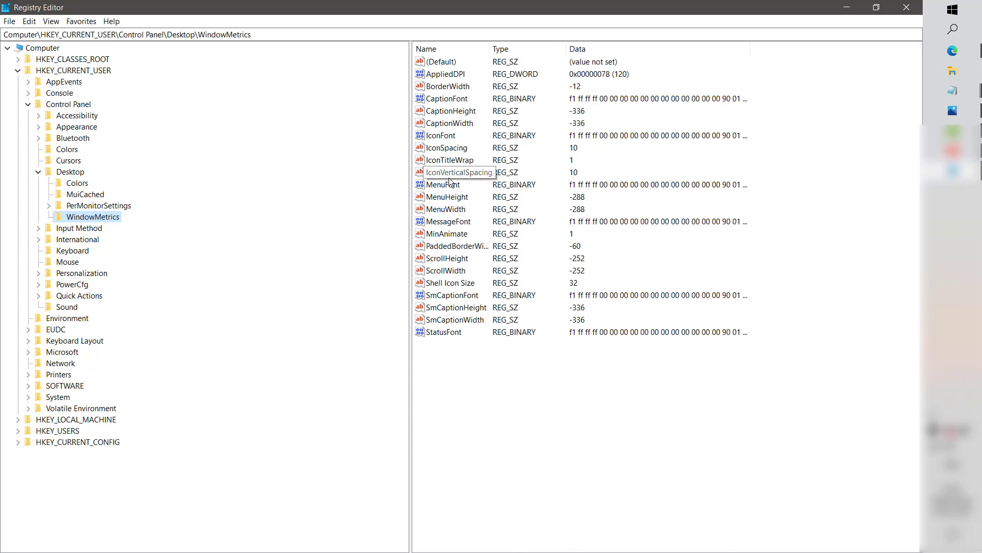
Step: Edit the IconSpacing value data from 10 to -1128 and confirm
click(447, 147)
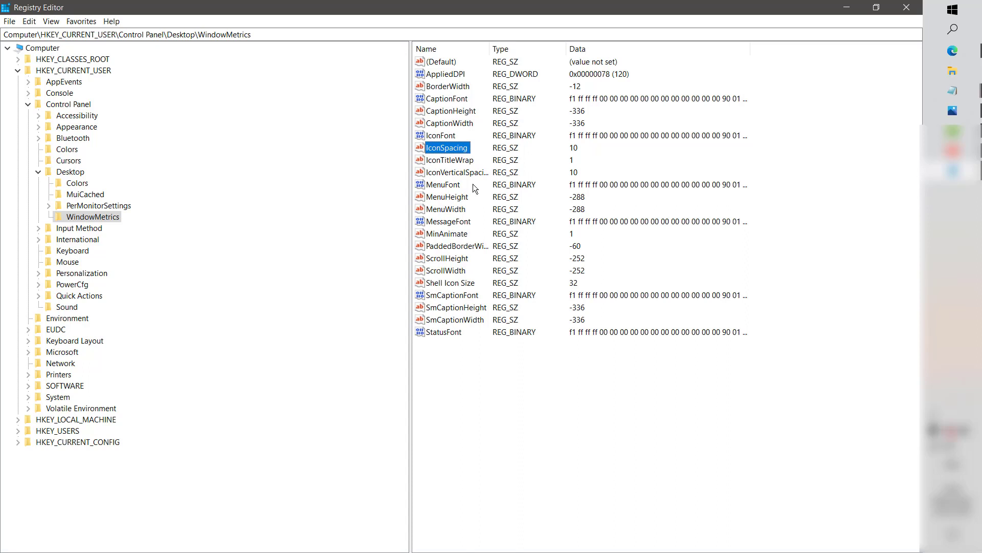
double_click(447, 147)
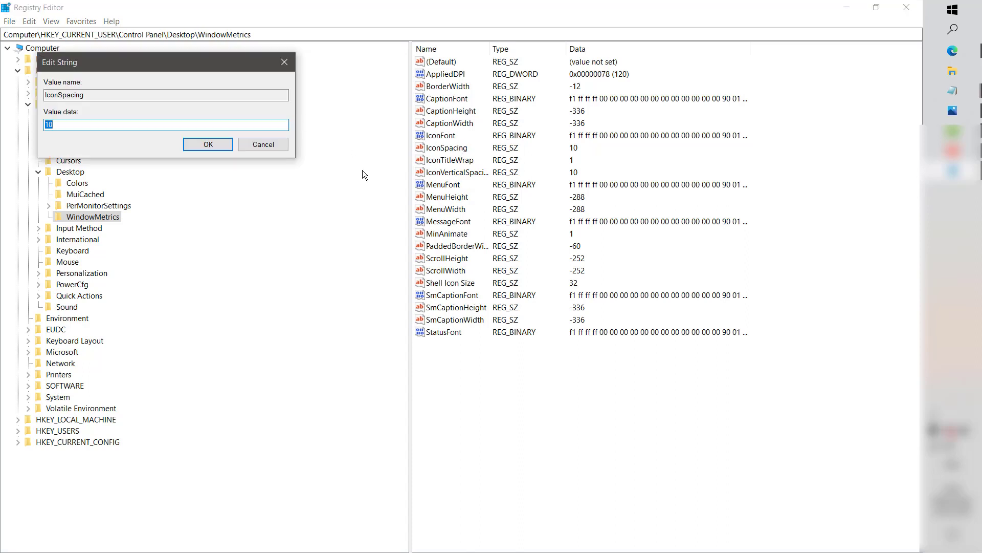
key(Escape)
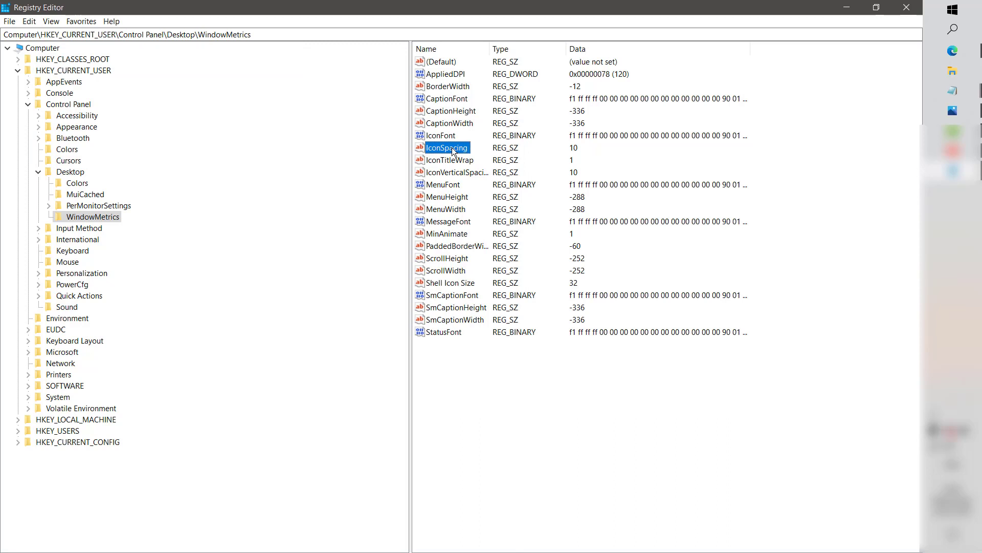
double_click(452, 150)
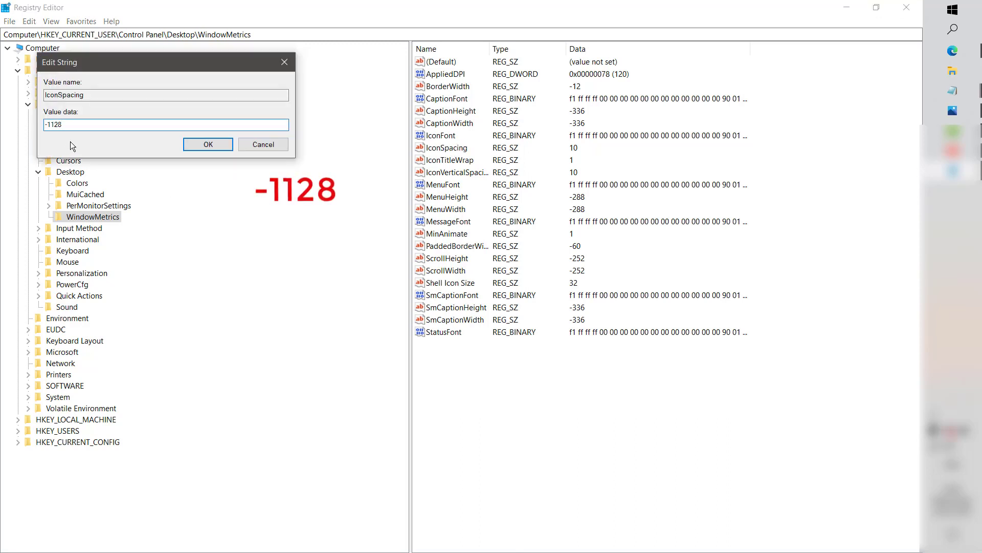
click(216, 144)
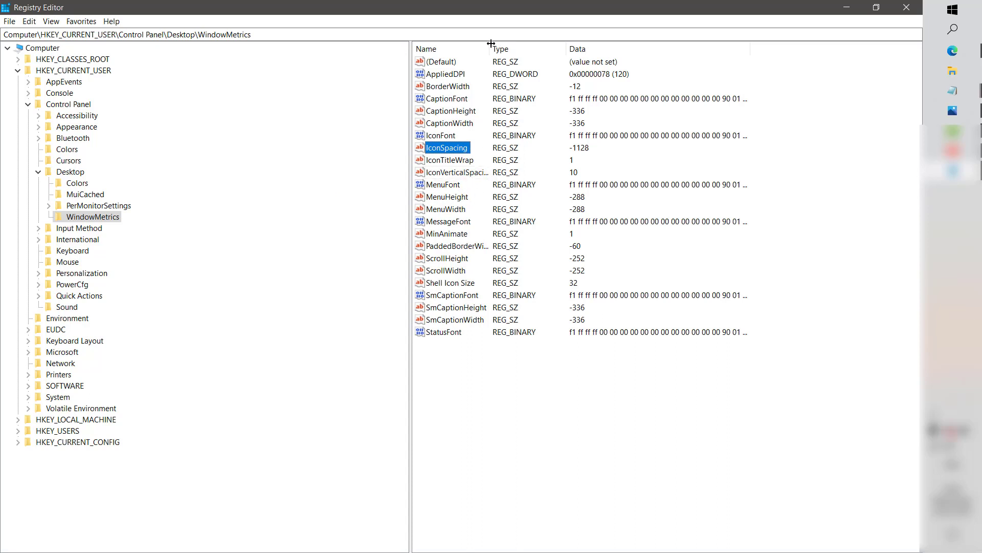
Step: Widen the Name column and set IconVerticalSpacing value data to -1128
drag(489, 48, 566, 49)
click(443, 177)
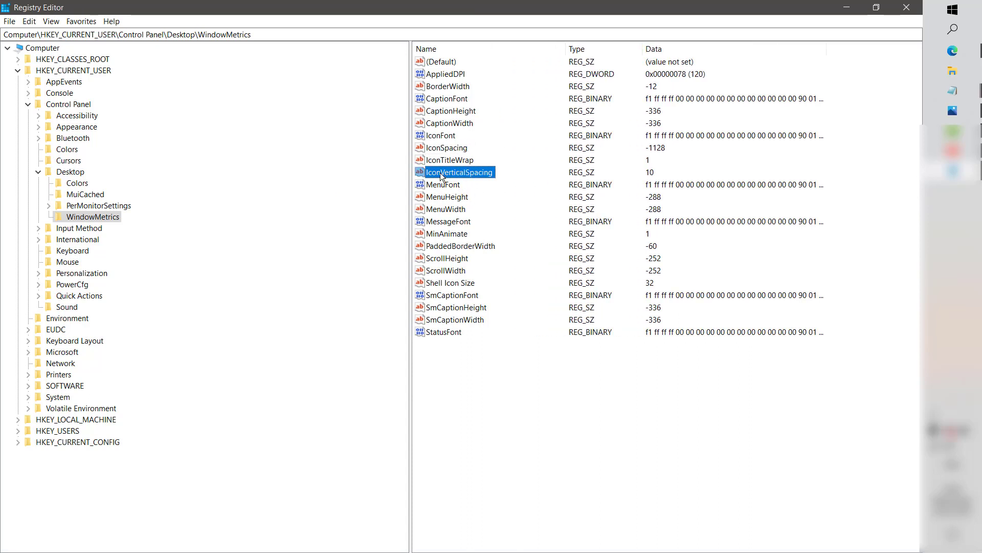
double_click(441, 176)
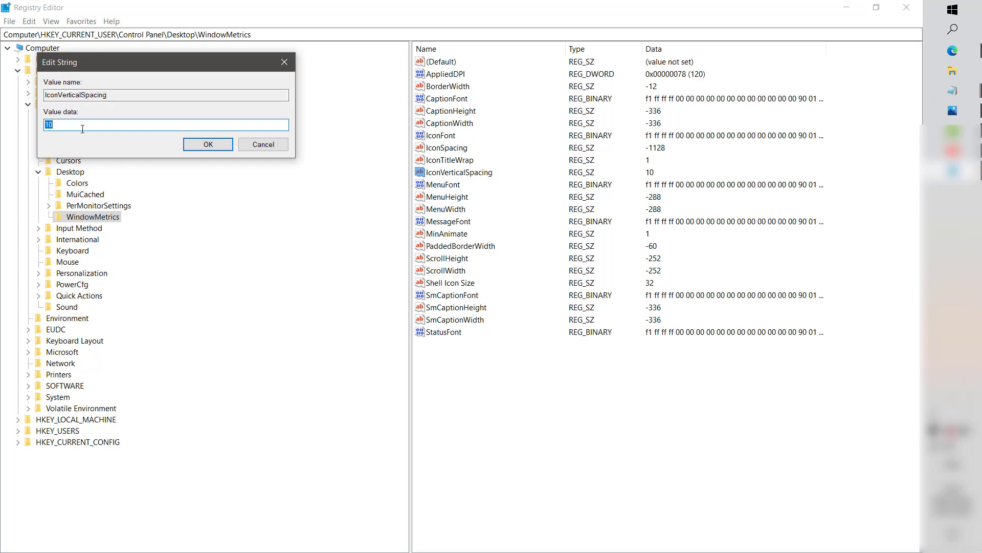
text(-1128)
click(210, 142)
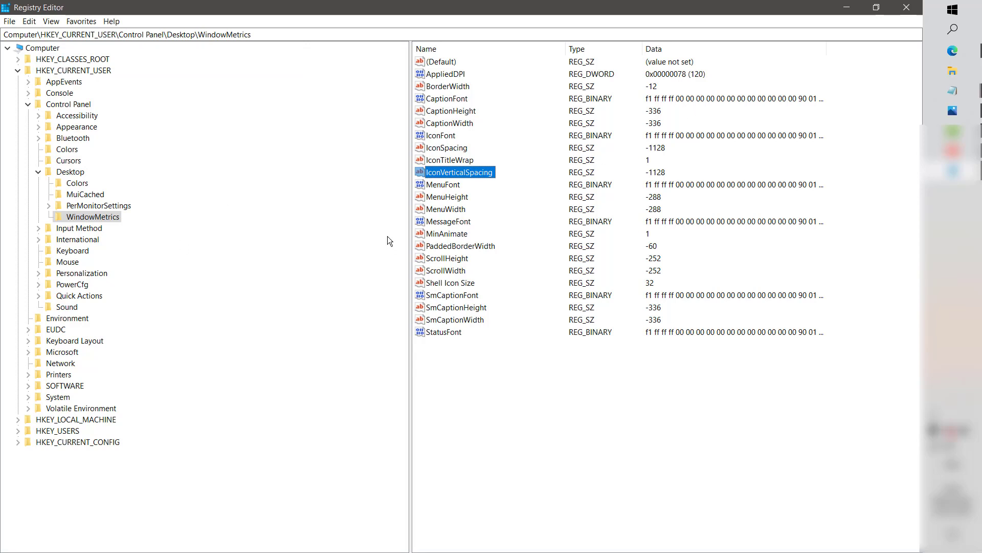
Step: Close the Registry Editor window
click(906, 7)
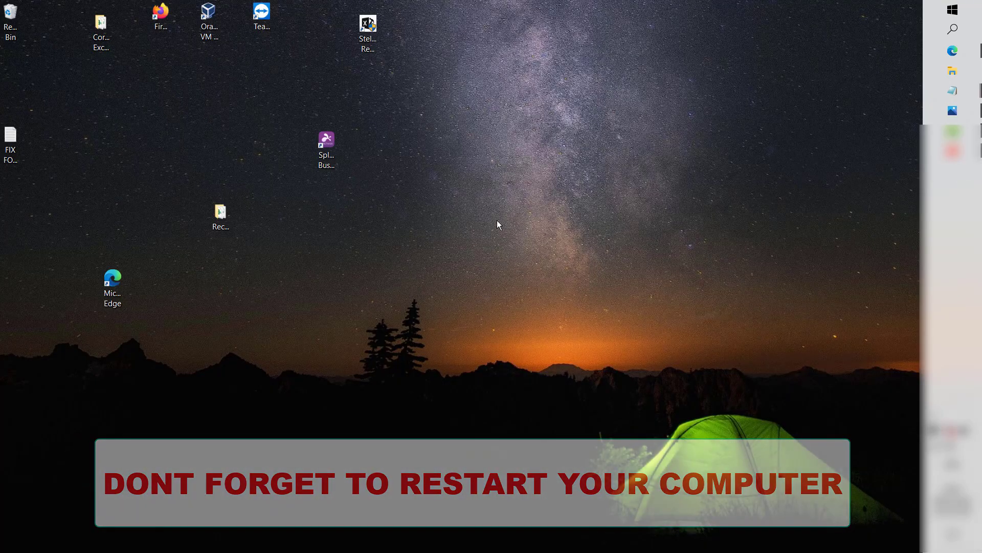